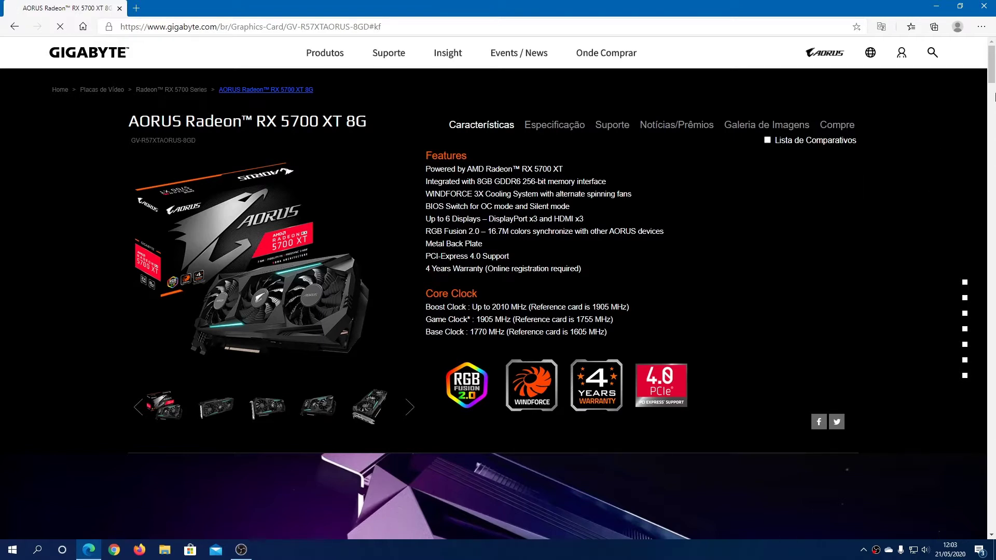
# Download the AORUS ENGINE 1.83 utility from the support downloads of the AORUS Radeon RX 5700 XT 8G page
pyautogui.moveTo(992, 70); pyautogui.dragTo(993, 405)
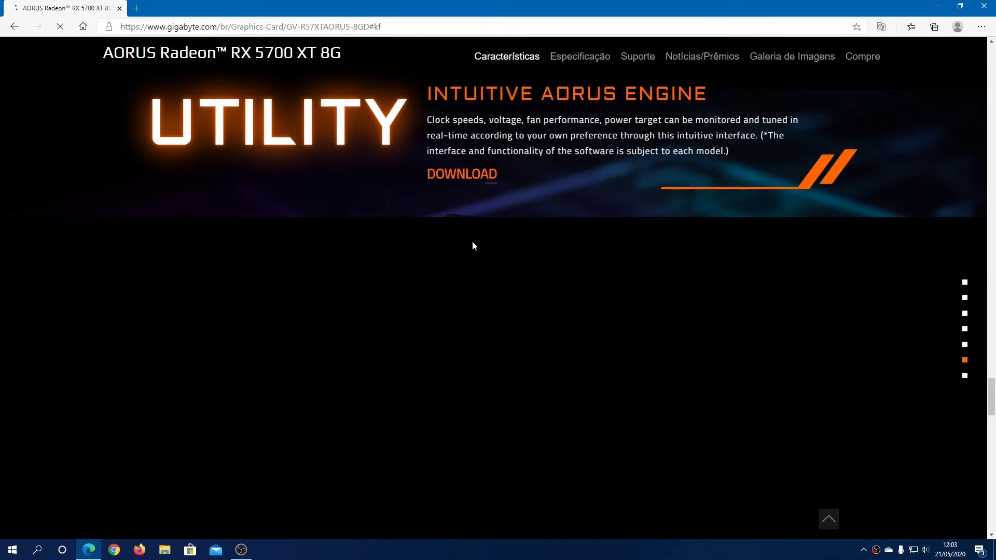
pyautogui.click(456, 175)
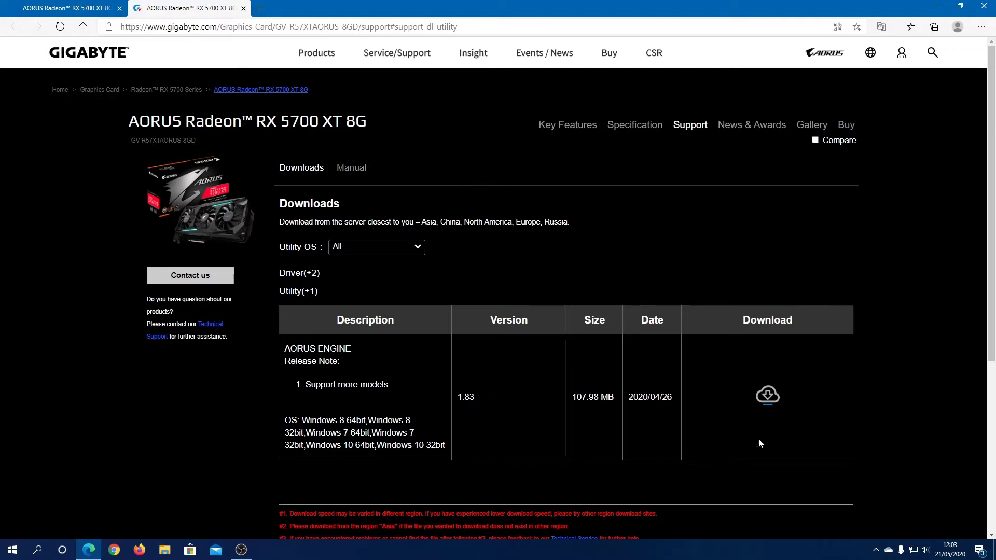
pyautogui.click(768, 397)
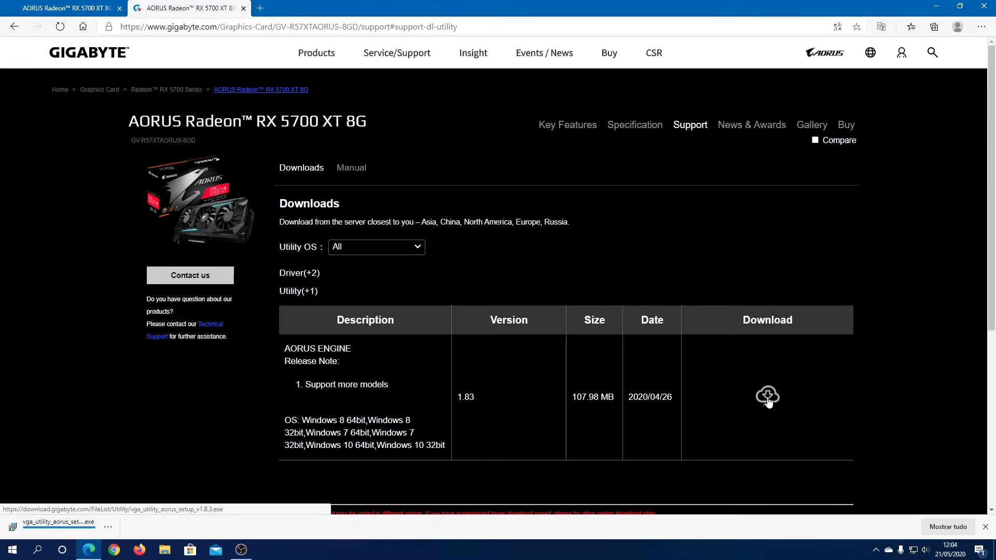
# Run the downloaded vga_utility_aorus_setup_v1.8.3 as administrator from its folder and close the folder and browser windows
pyautogui.click(948, 527)
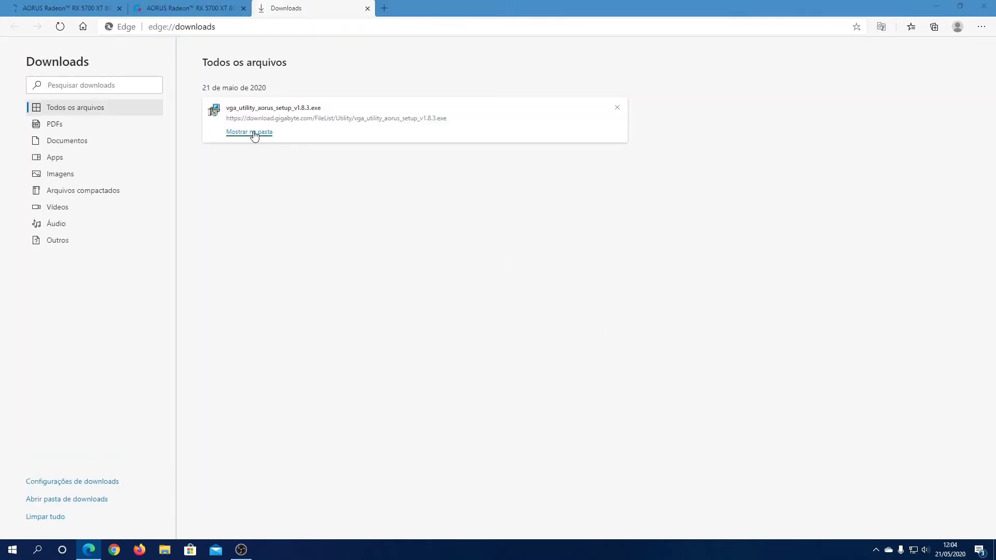
pyautogui.click(254, 133)
pyautogui.rightClick(321, 176)
pyautogui.click(351, 195)
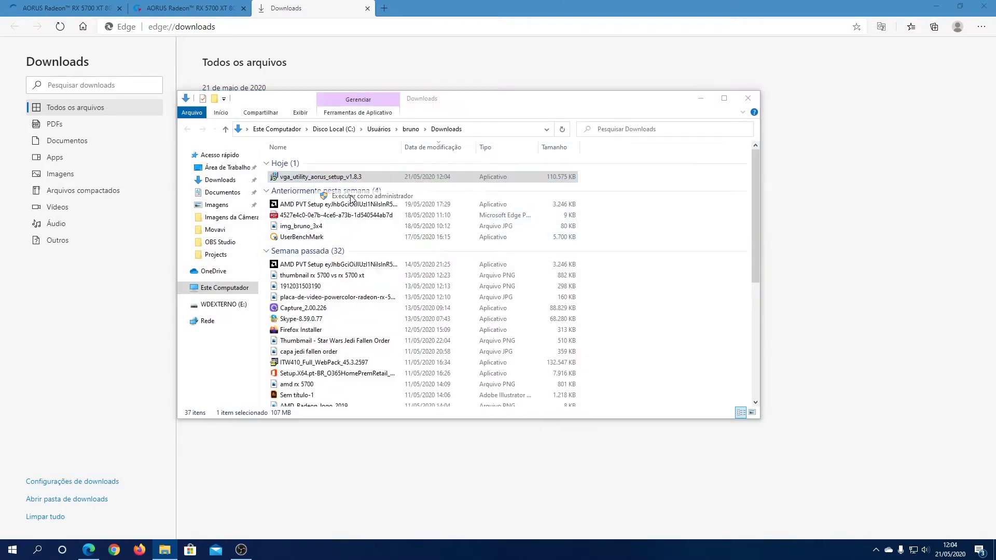
pyautogui.click(748, 98)
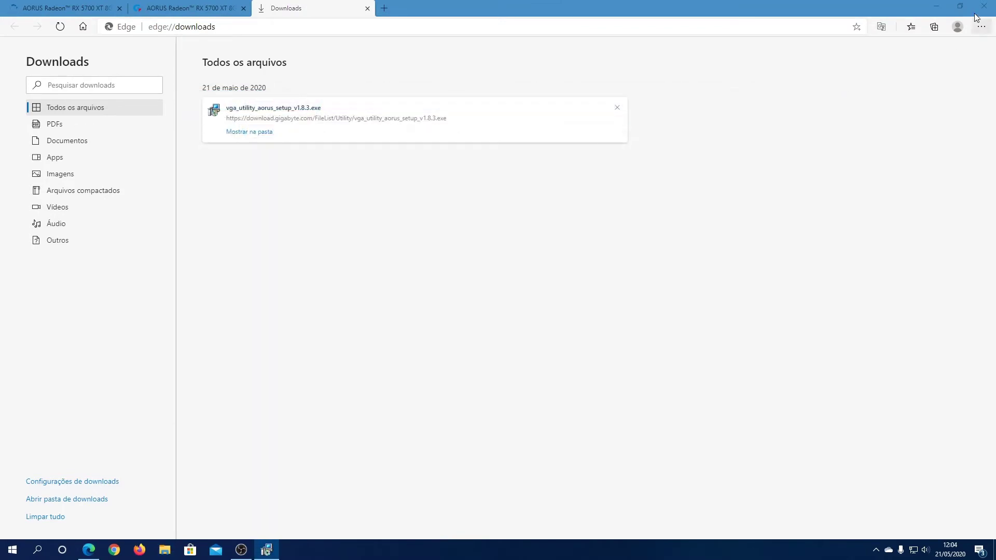
pyautogui.click(977, 11)
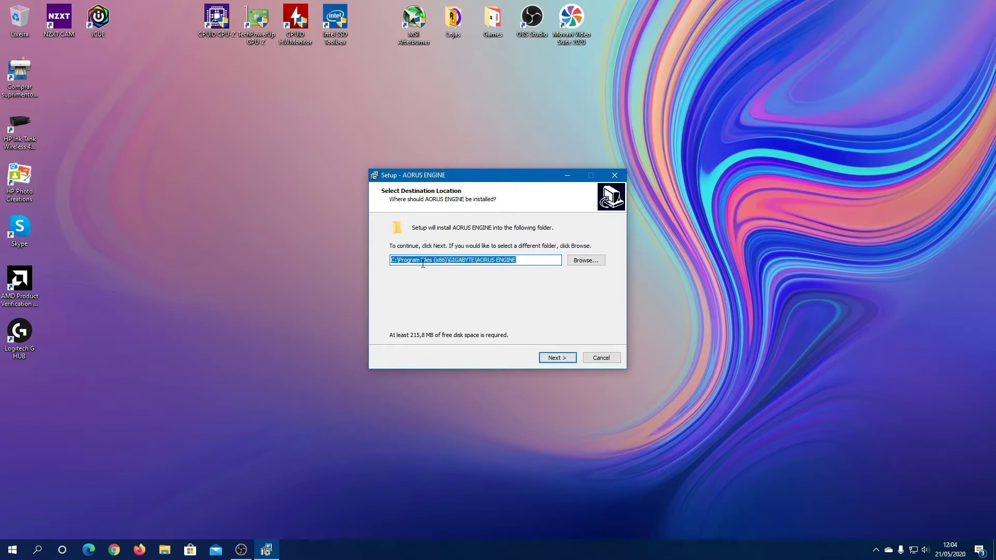
# Install AORUS ENGINE in the default folder with a desktop shortcut, finishing setup with the launch option enabled
pyautogui.click(558, 359)
pyautogui.click(557, 359)
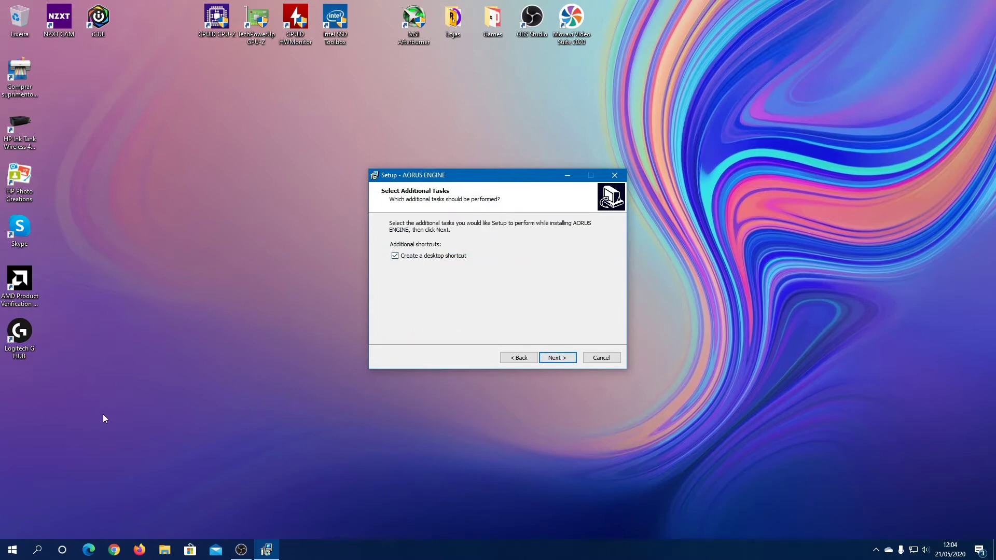
pyautogui.click(558, 359)
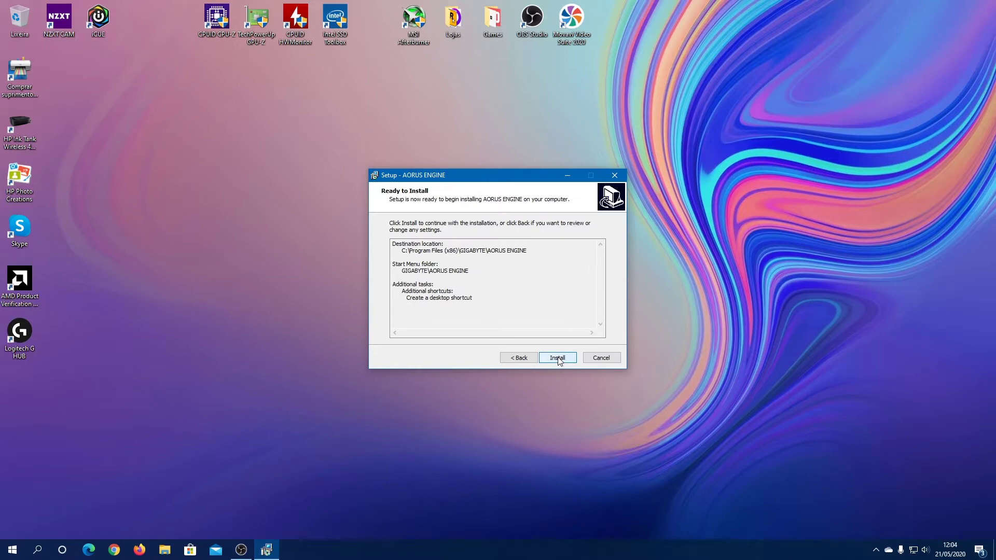
pyautogui.click(558, 359)
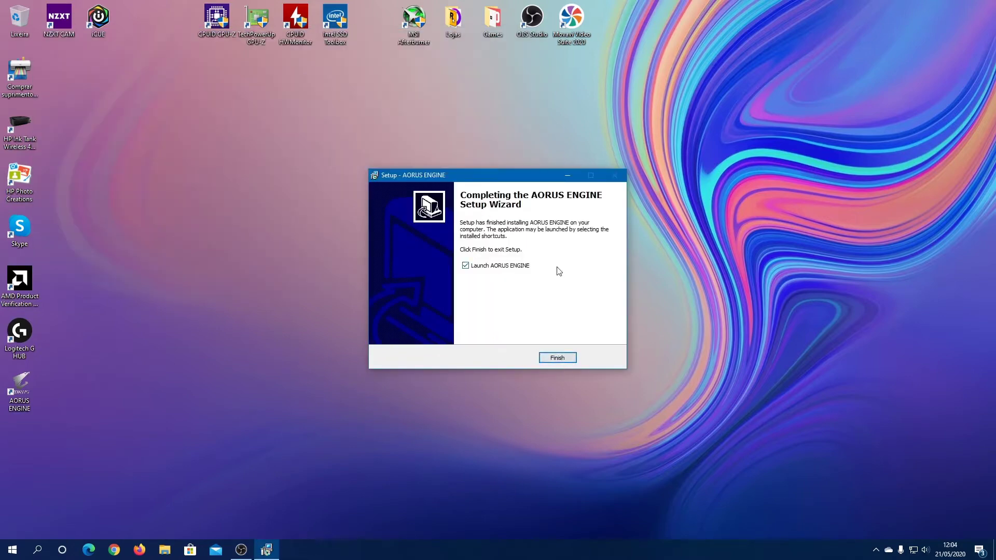
pyautogui.click(558, 358)
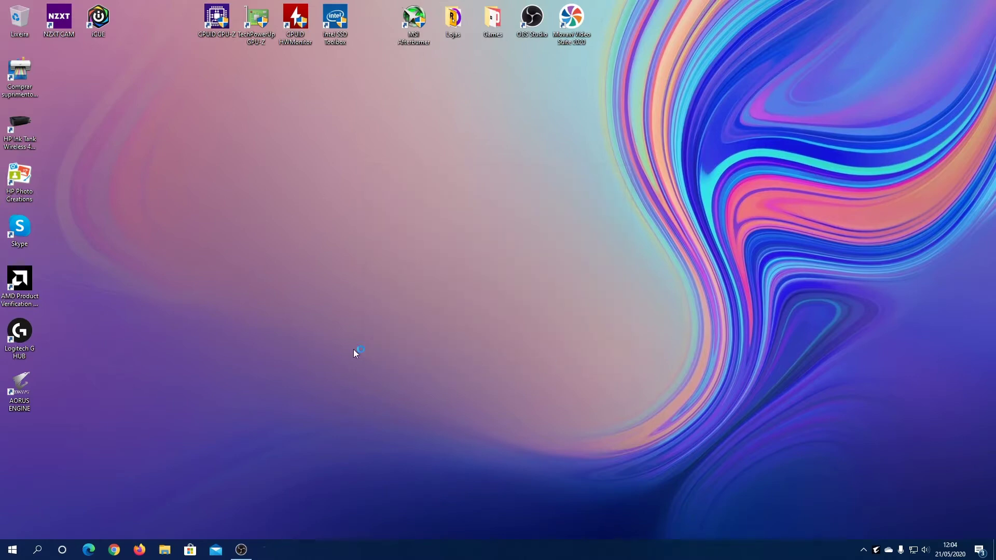
# Bring up the running AORUS ENGINE and accept the installation of RGB FUSION 2.0
pyautogui.click(875, 550)
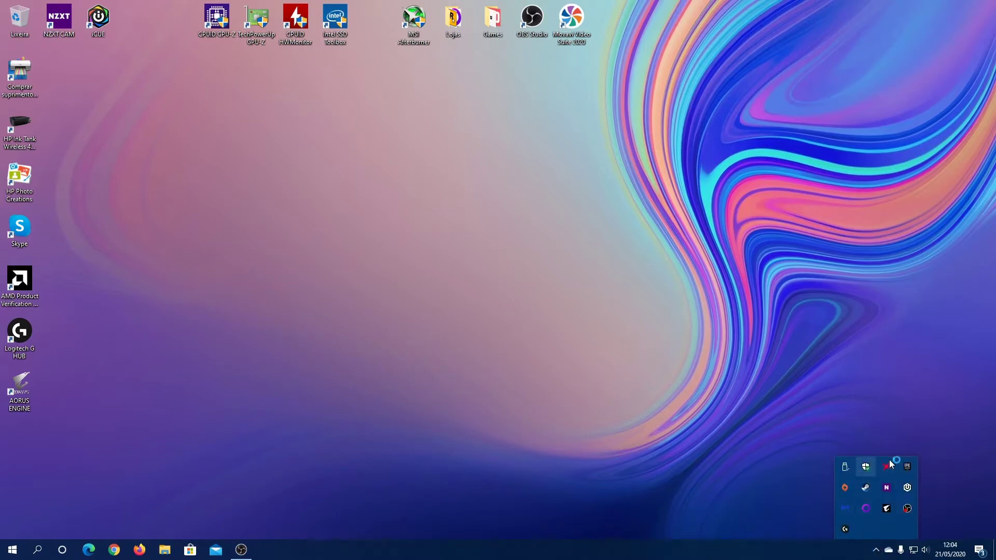
pyautogui.click(887, 508)
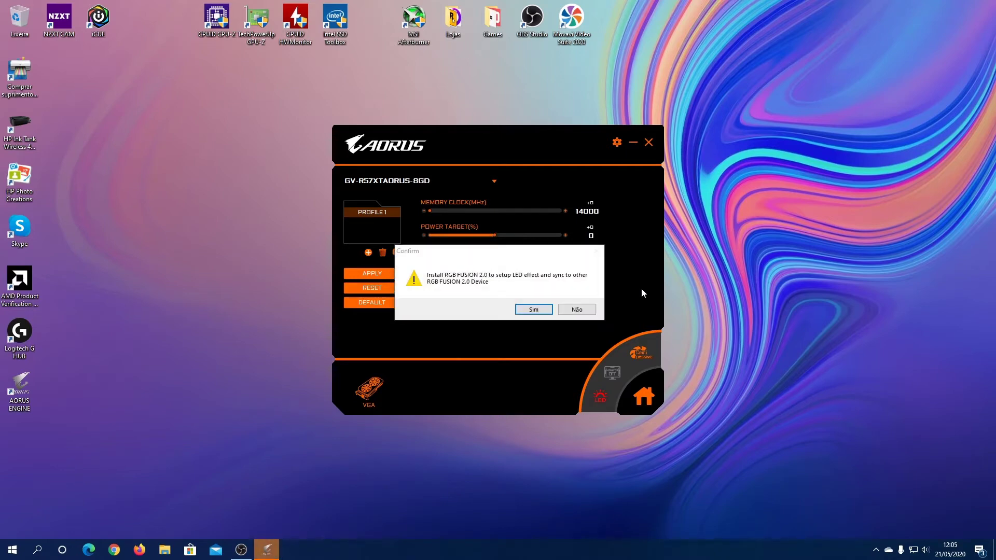
pyautogui.click(532, 309)
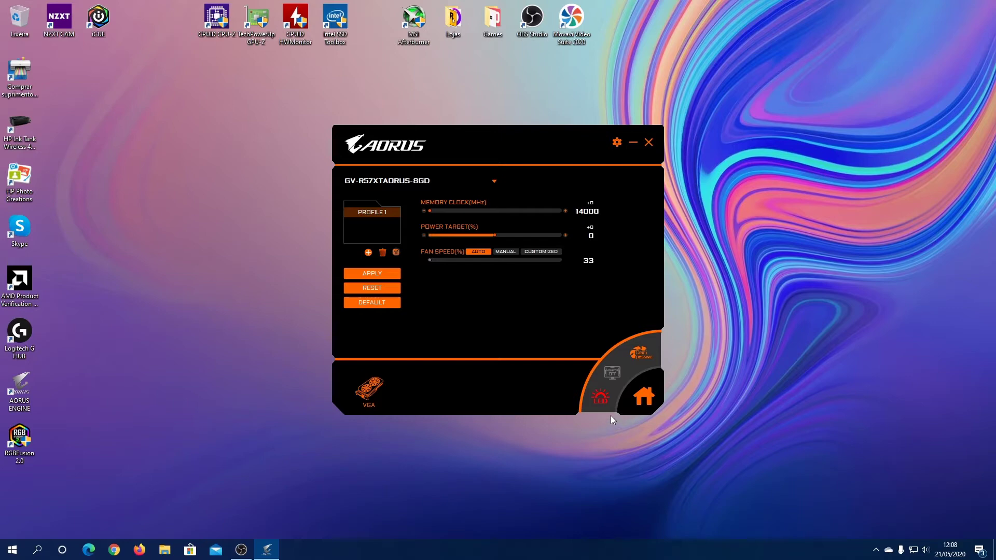
# Show the hardware monitoring graphs in AORUS ENGINE and switch the fan speed control to Customized
pyautogui.click(610, 380)
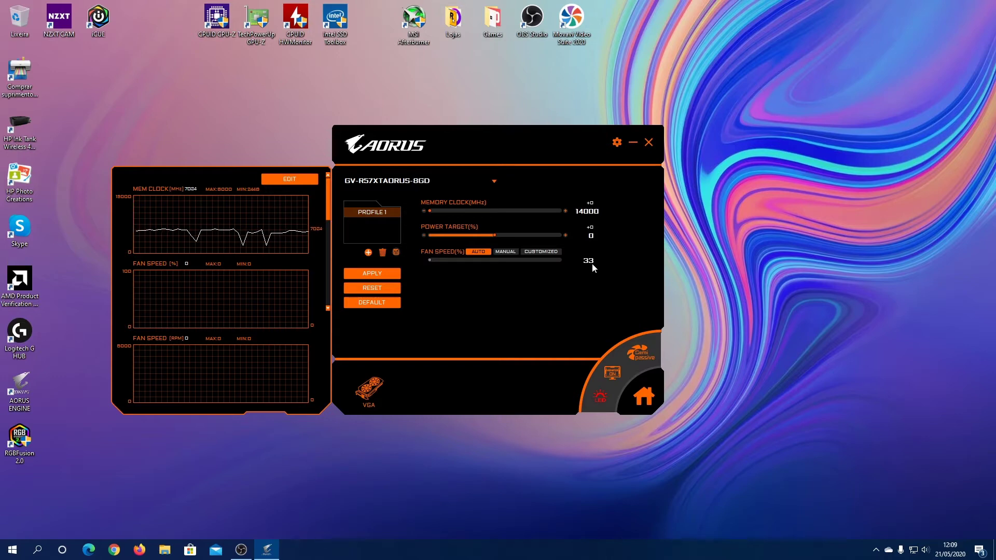
pyautogui.click(540, 251)
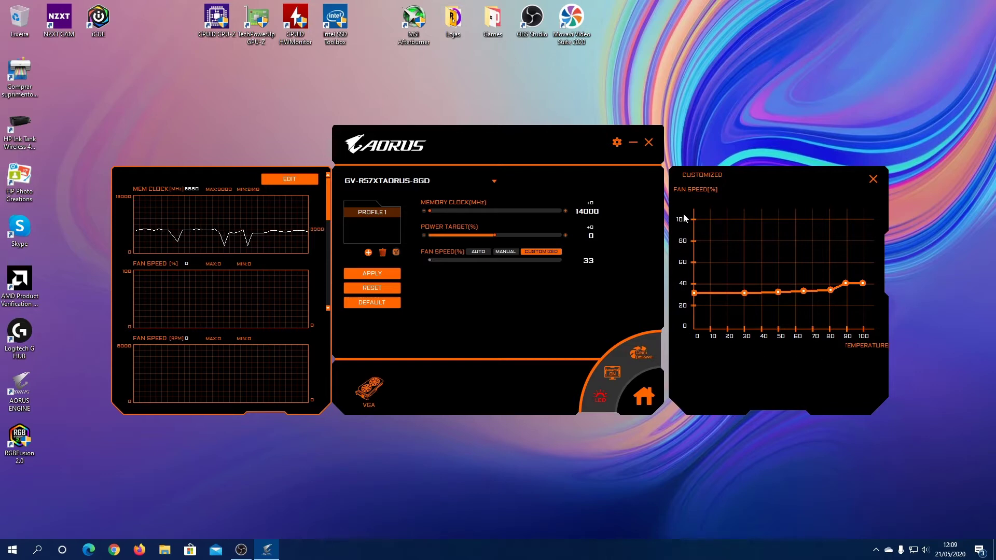
pyautogui.moveTo(694, 299)
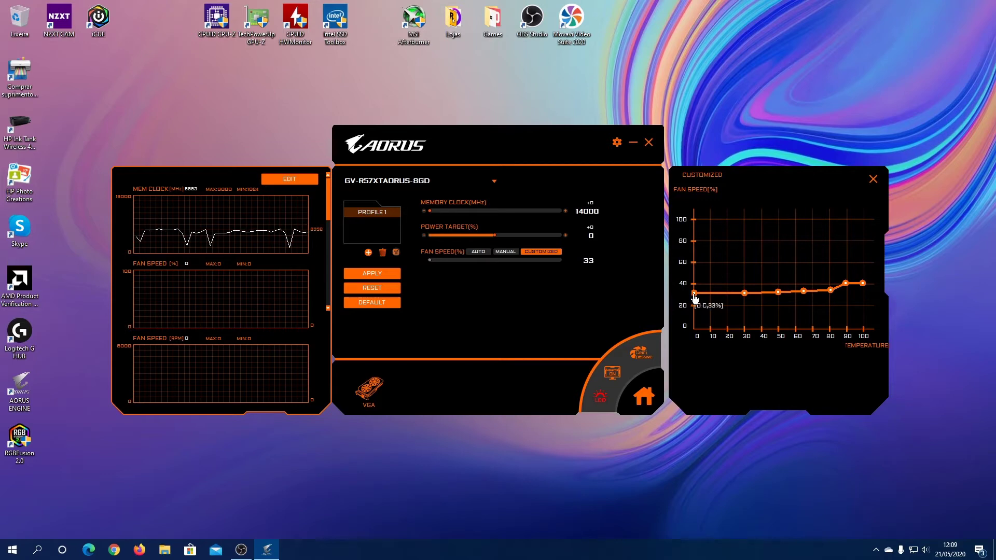
pyautogui.moveTo(745, 299)
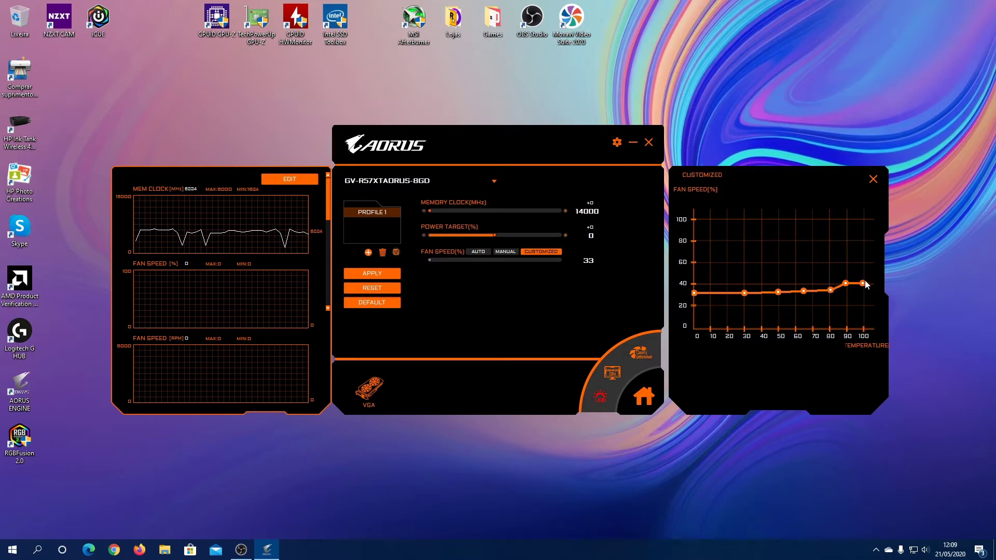
pyautogui.moveTo(832, 294)
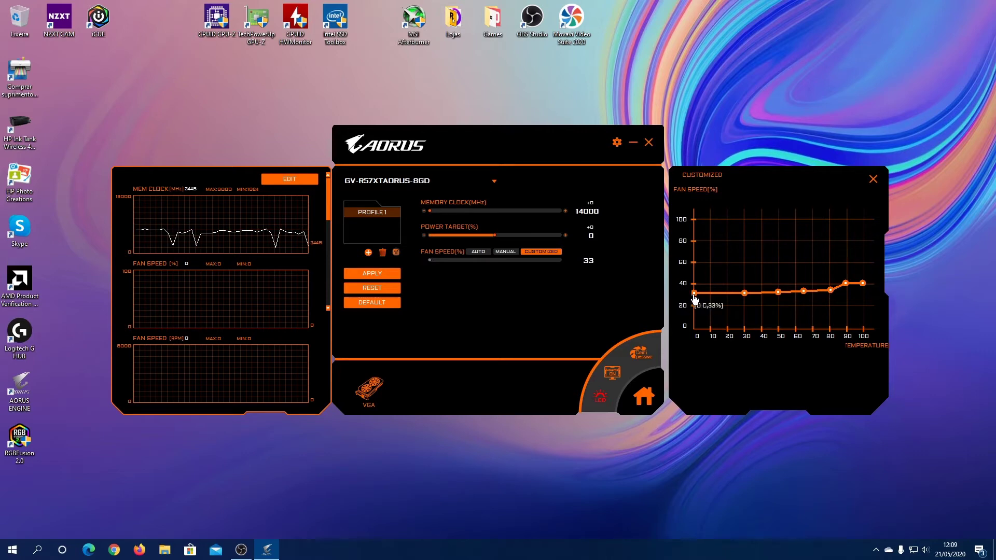
pyautogui.moveTo(779, 295)
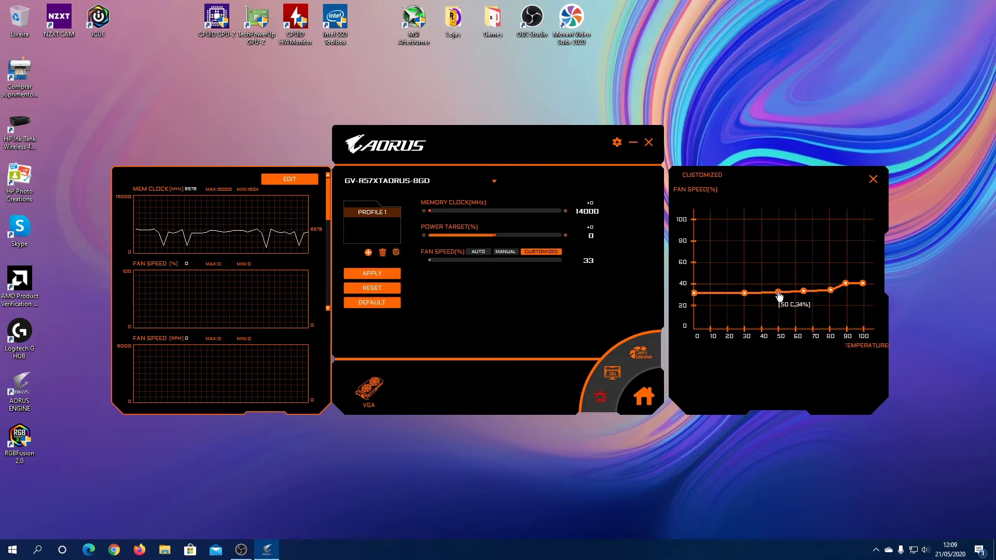
pyautogui.moveTo(804, 294)
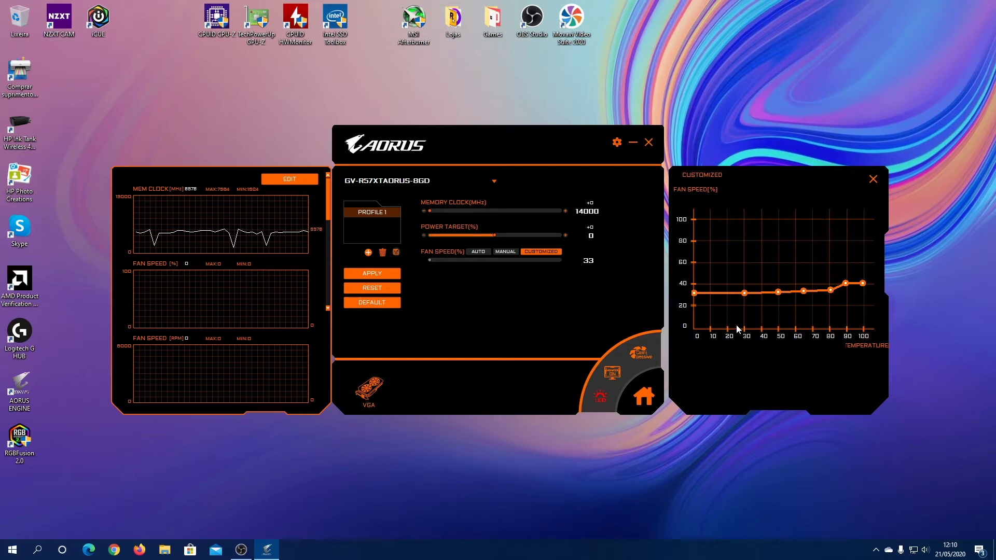
# Set the fan curve to about 43% at 0 and 30 °C, about 47% at 50 °C and 53% at 65 °C
pyautogui.moveTo(695, 298)
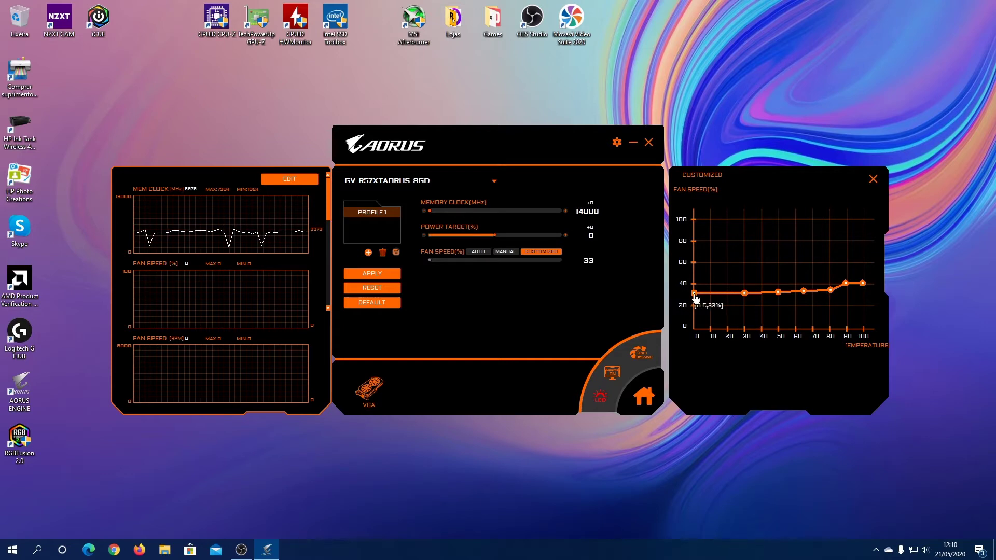
pyautogui.moveTo(695, 297)
pyautogui.mouseDown()
pyautogui.moveTo(696, 278)
pyautogui.moveTo(696, 287)
pyautogui.mouseUp()
pyautogui.moveTo(746, 287)
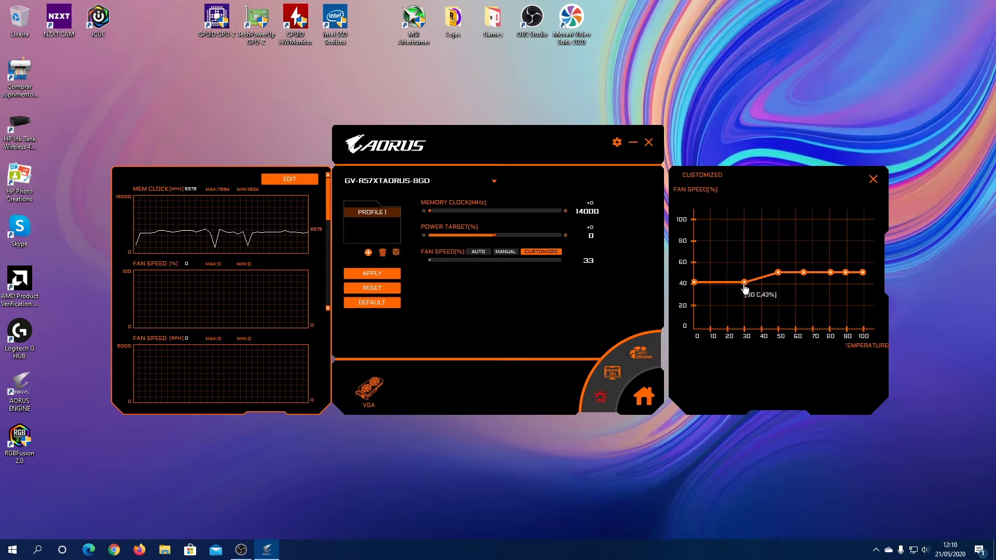
pyautogui.moveTo(778, 275)
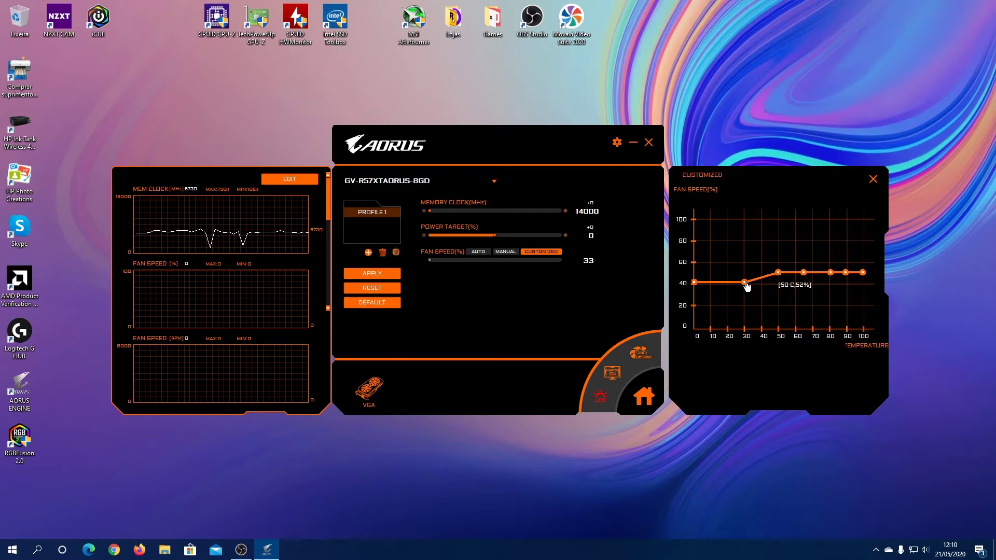
pyautogui.moveTo(778, 276); pyautogui.dragTo(779, 285)
pyautogui.moveTo(805, 275)
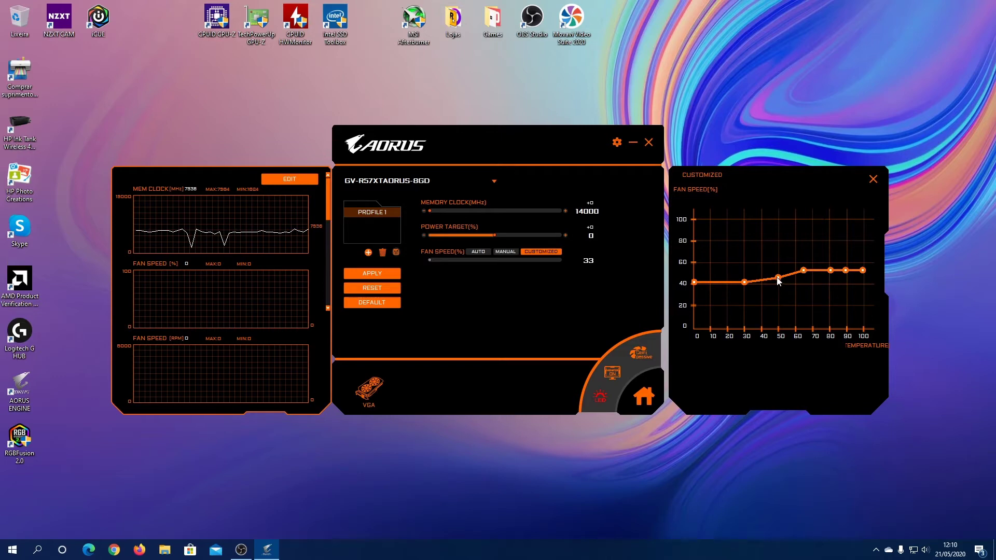
pyautogui.moveTo(805, 275); pyautogui.dragTo(806, 277)
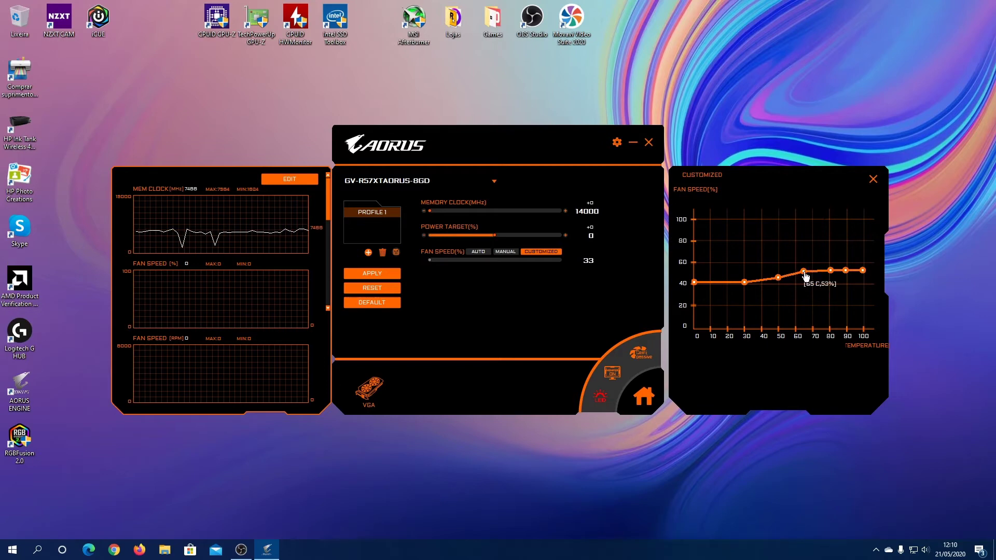
# Raise the fan curve to about 58% at 81 °C and about 65% from 90 °C upwards, and apply it
pyautogui.moveTo(804, 273)
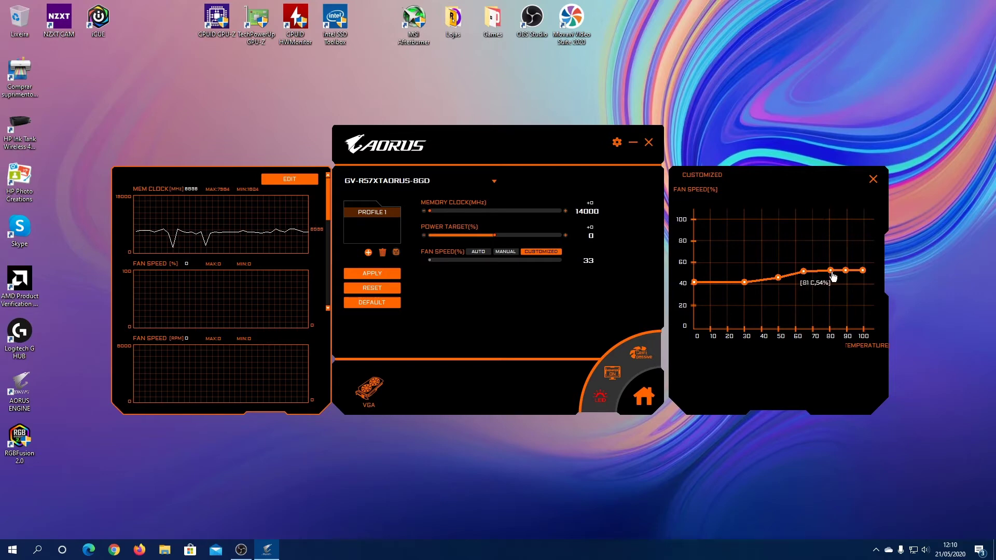
pyautogui.moveTo(830, 273); pyautogui.dragTo(830, 267)
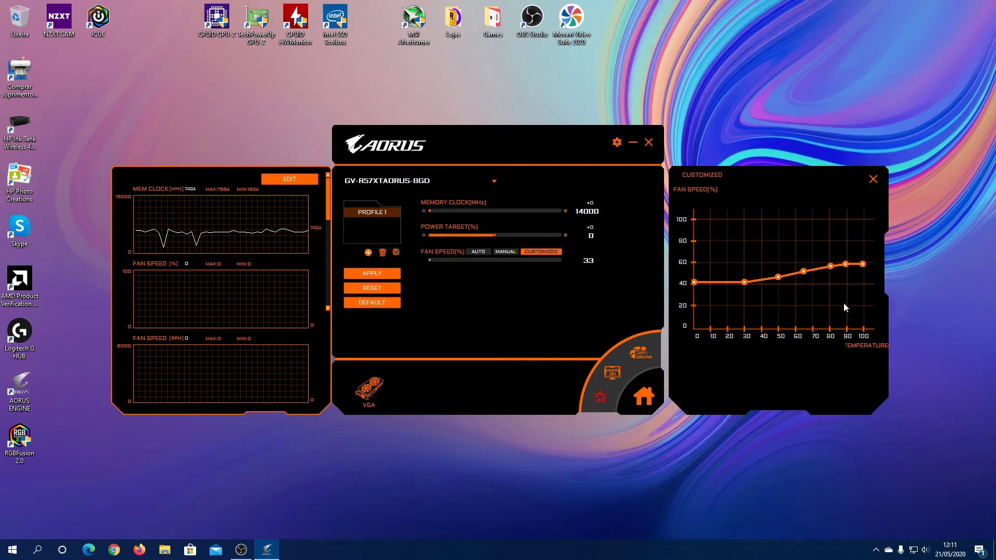
pyautogui.moveTo(847, 265)
pyautogui.moveTo(847, 264); pyautogui.dragTo(847, 264)
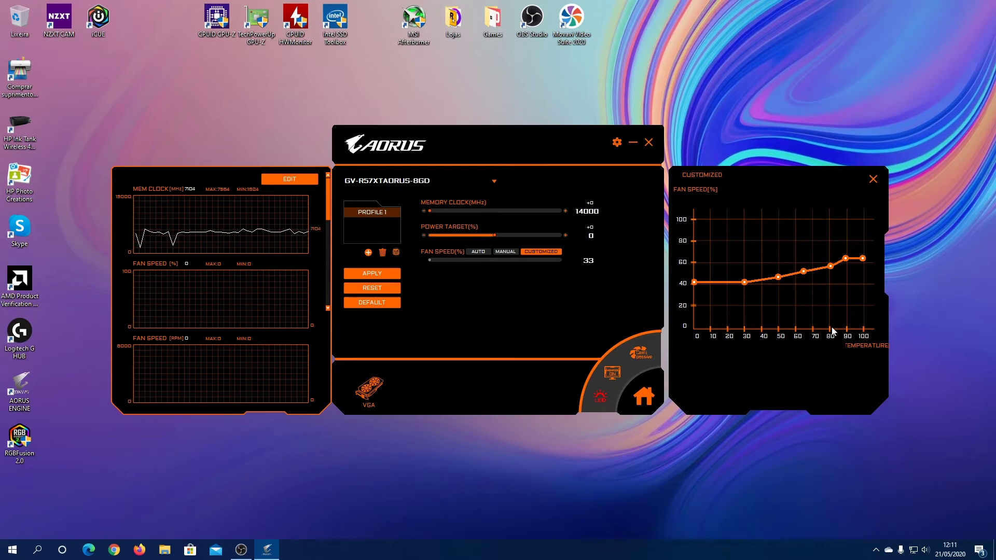
pyautogui.moveTo(863, 263)
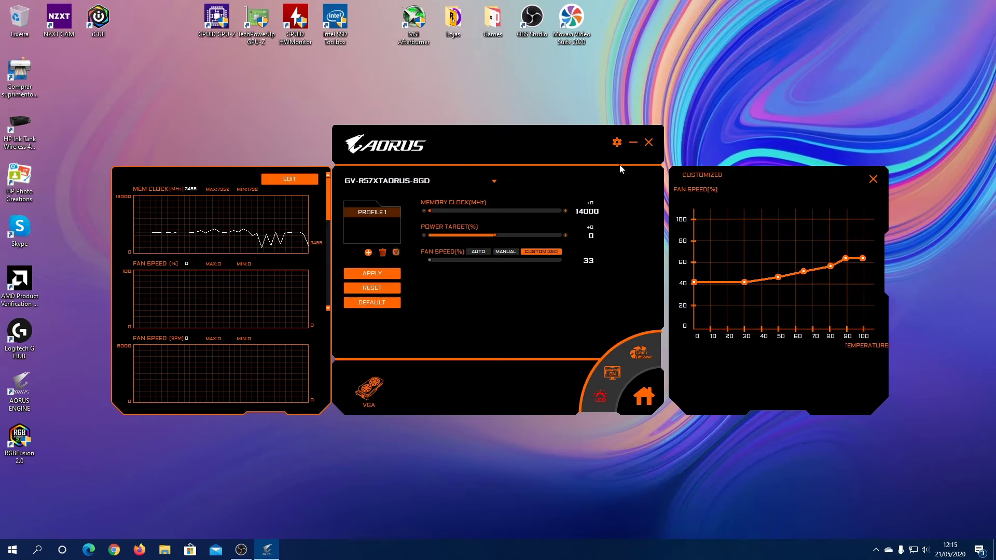
pyautogui.click(376, 270)
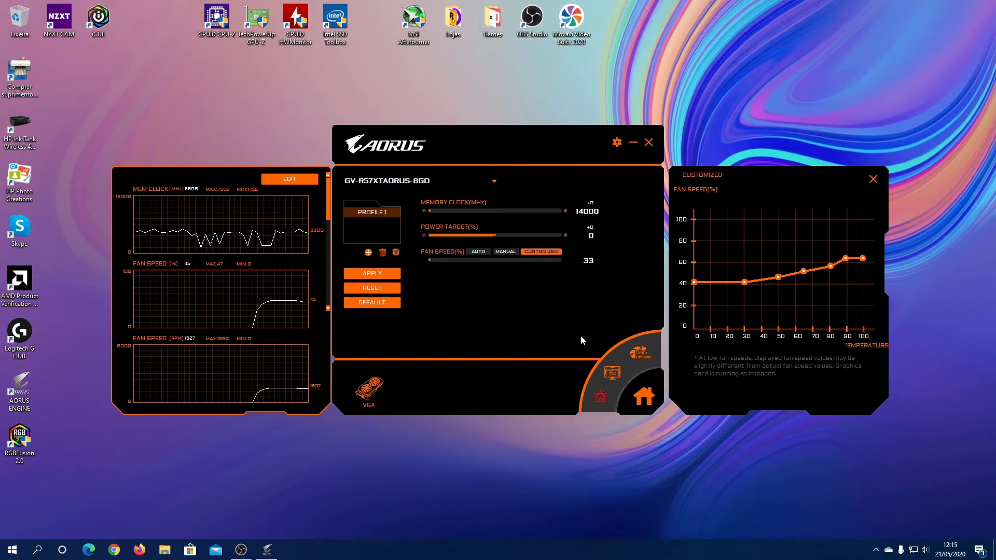
# Switch the fan speed control back to Auto and close AORUS ENGINE
pyautogui.click(477, 252)
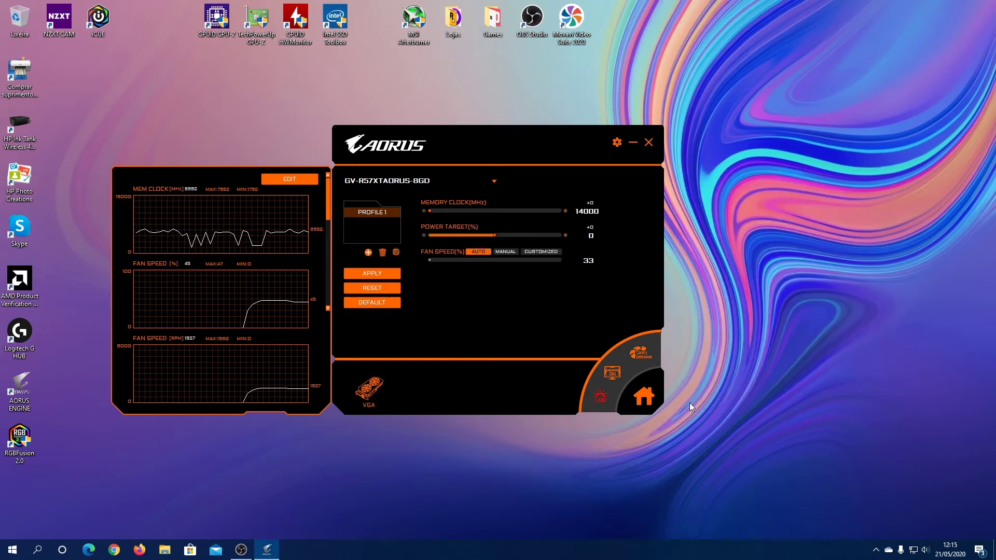
pyautogui.click(649, 142)
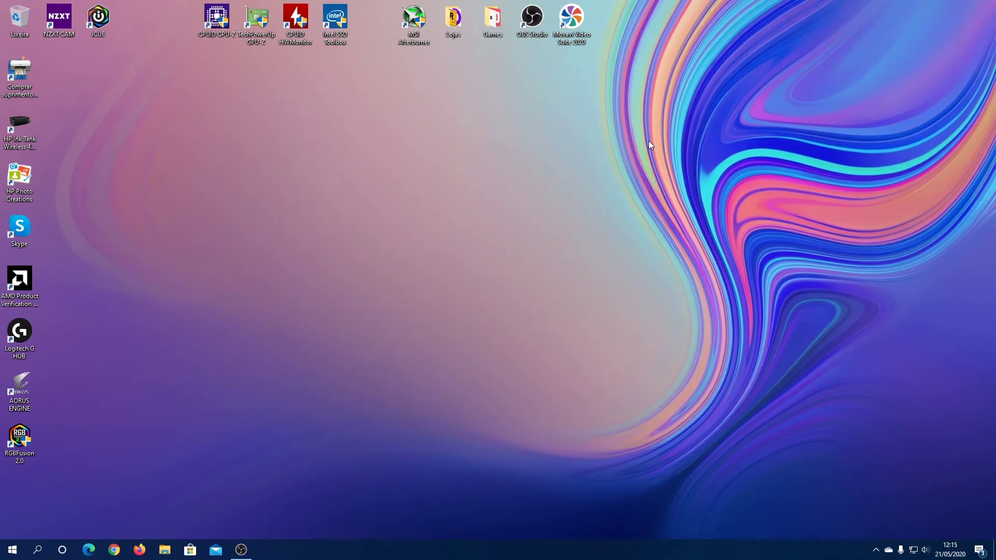
# Open AMD Radeon Software and go through its games and streaming pages to the GPU performance metrics
pyautogui.hotkey('alt', 'r')
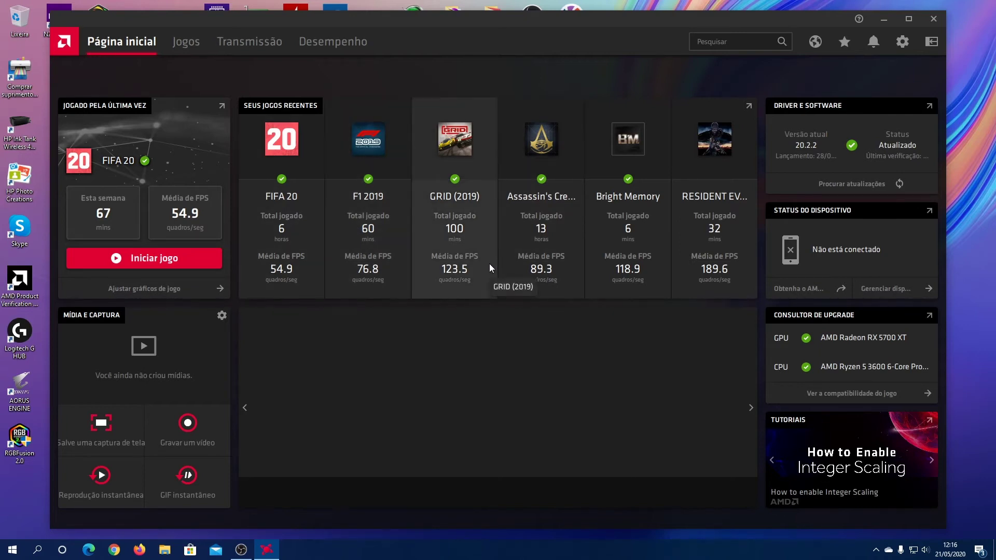
pyautogui.click(182, 45)
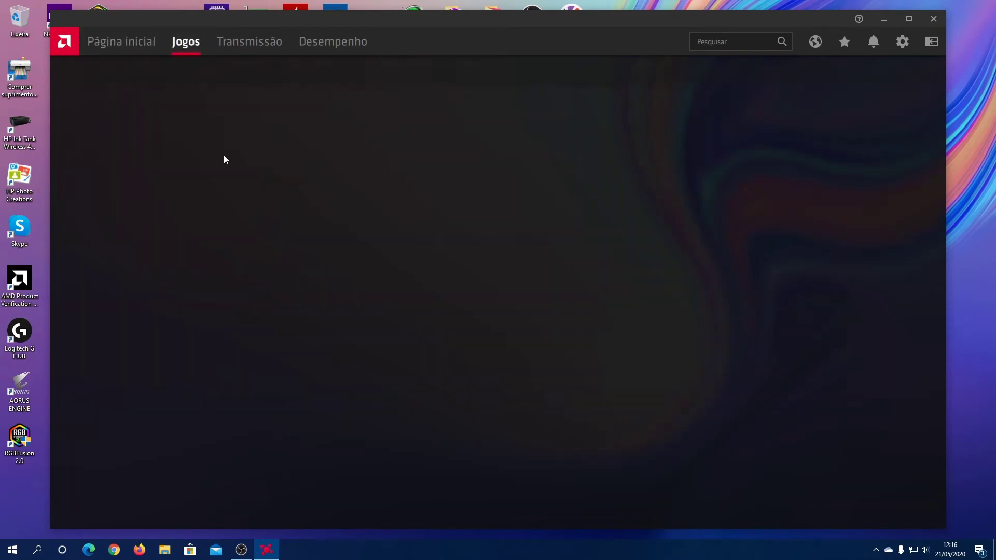
pyautogui.click(244, 49)
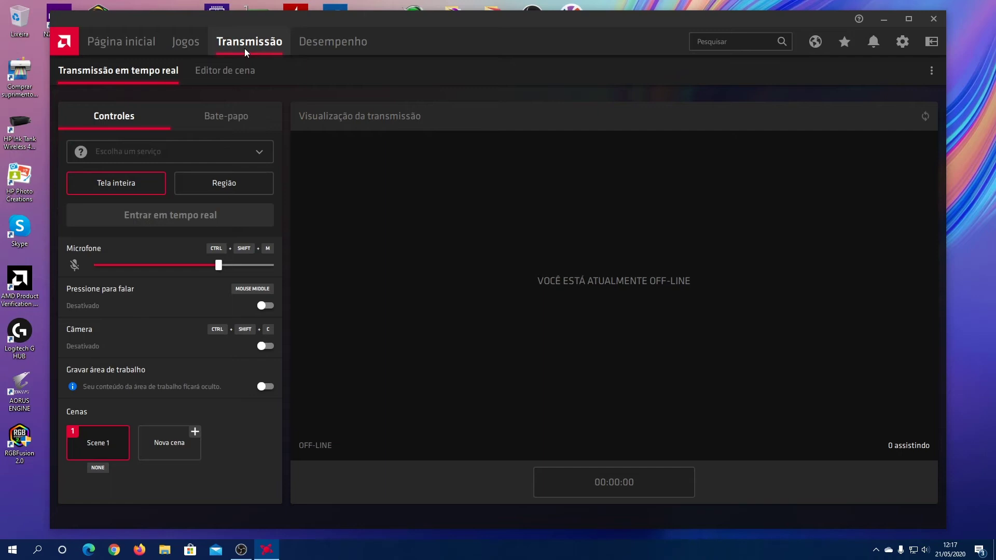
pyautogui.click(325, 48)
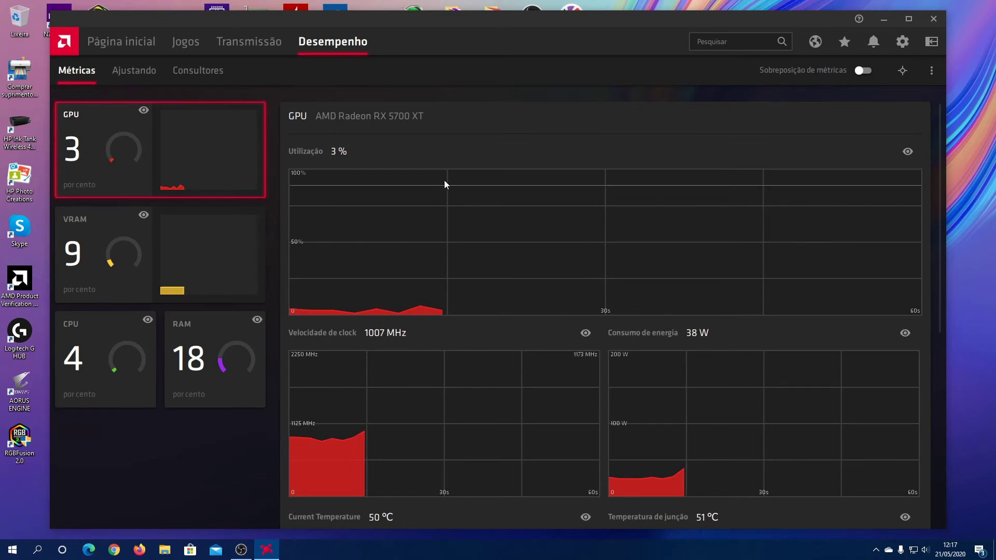
# Set the Radeon RX 5700 XT's tuning control to Manual and enable GPU tuning with its advanced voltage/frequency control
pyautogui.click(133, 76)
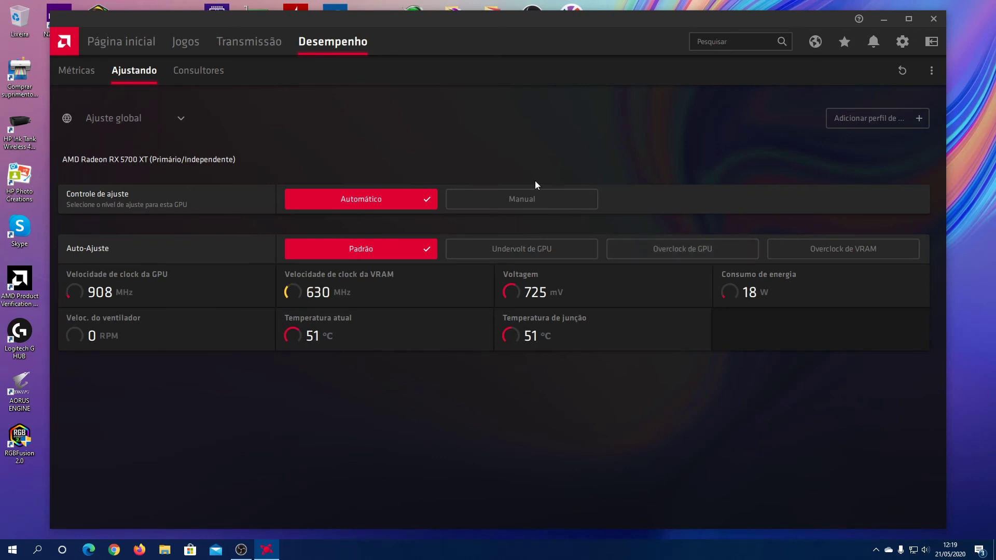
pyautogui.click(516, 203)
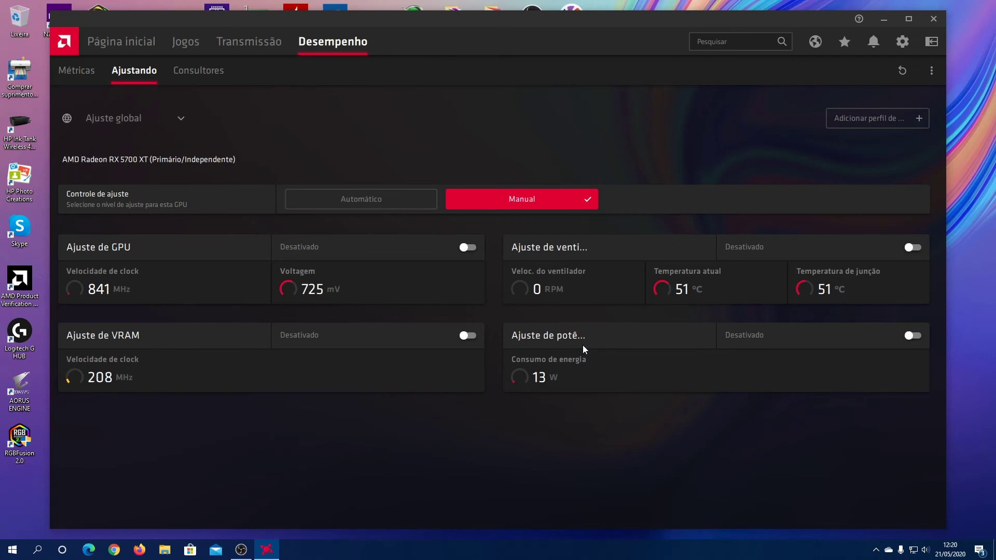
pyautogui.click(470, 248)
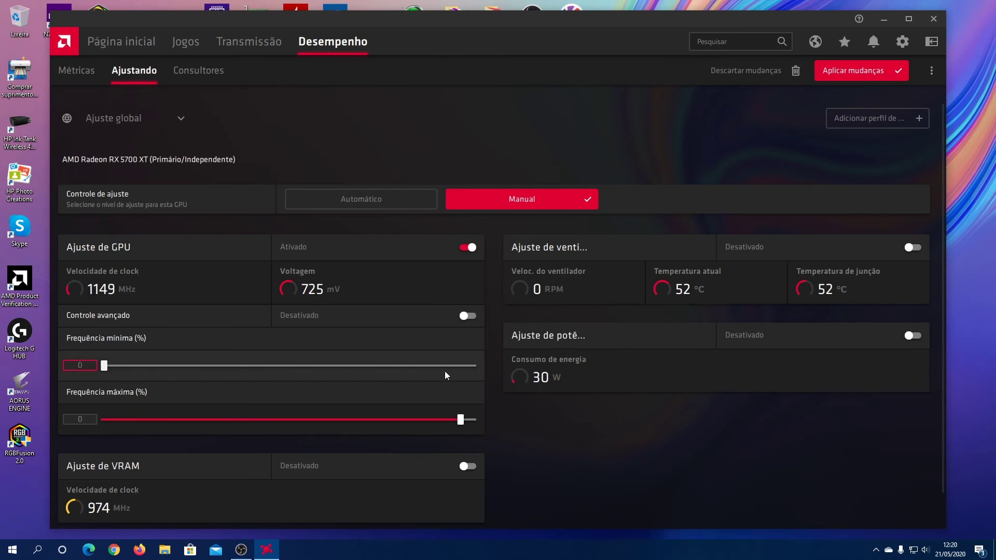
pyautogui.click(469, 316)
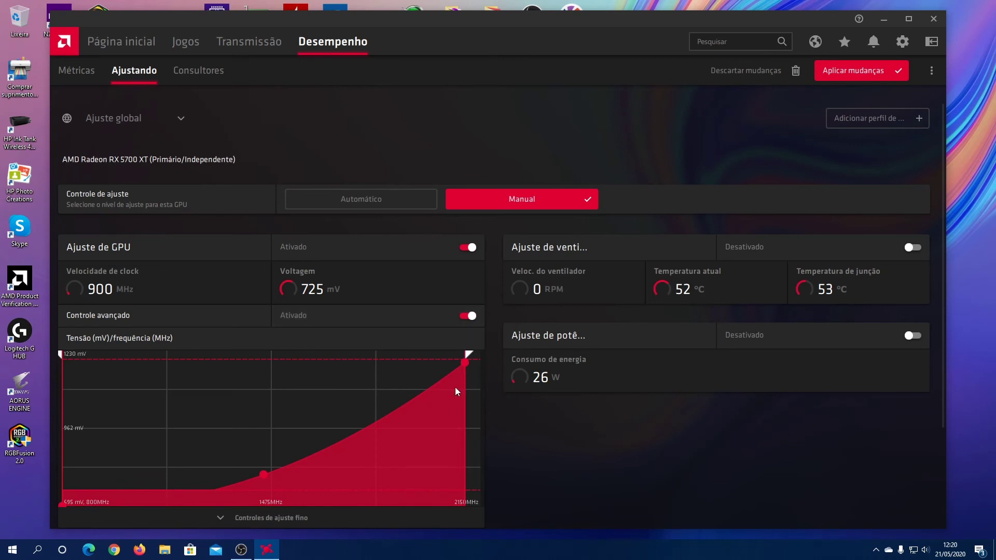
pyautogui.scroll(-3, 457, 392)
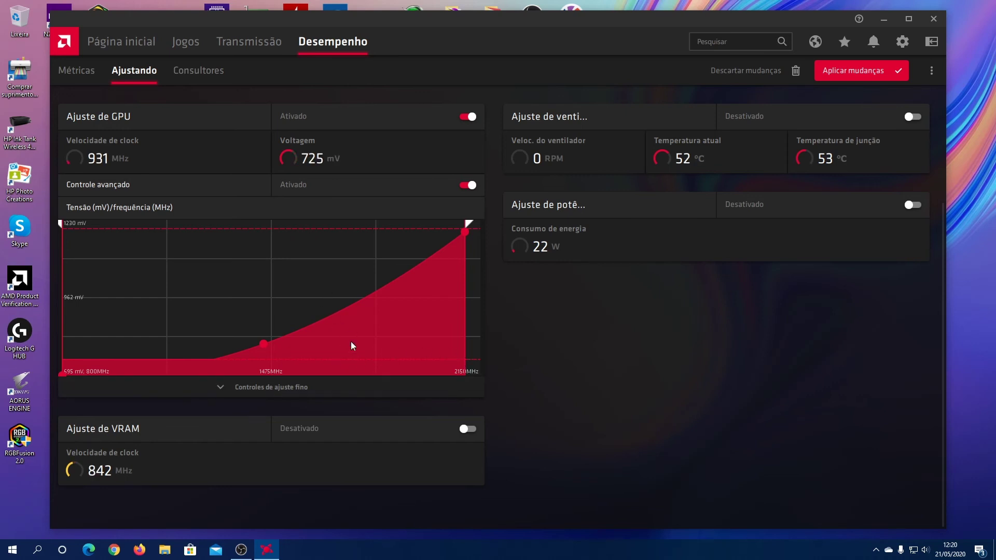
pyautogui.click(463, 187)
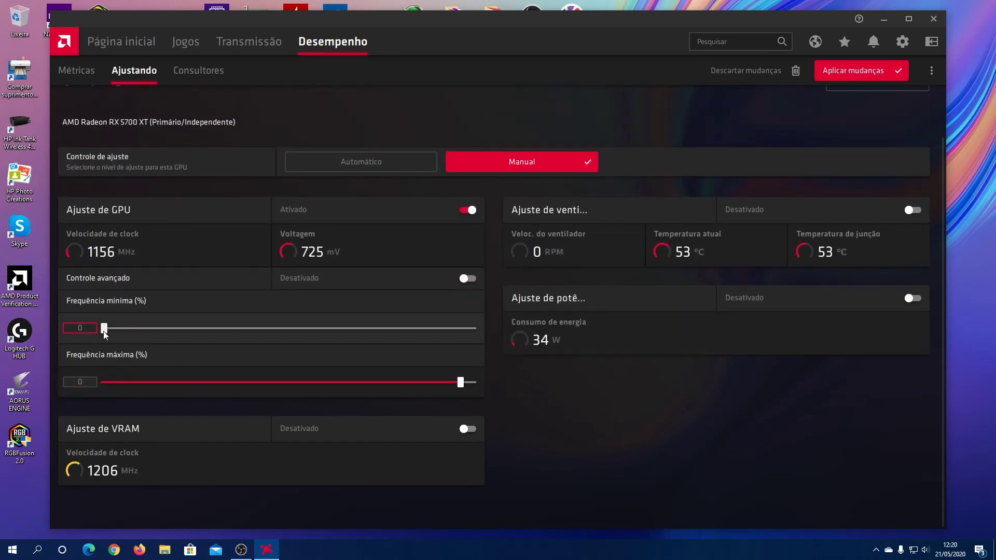
pyautogui.click(471, 279)
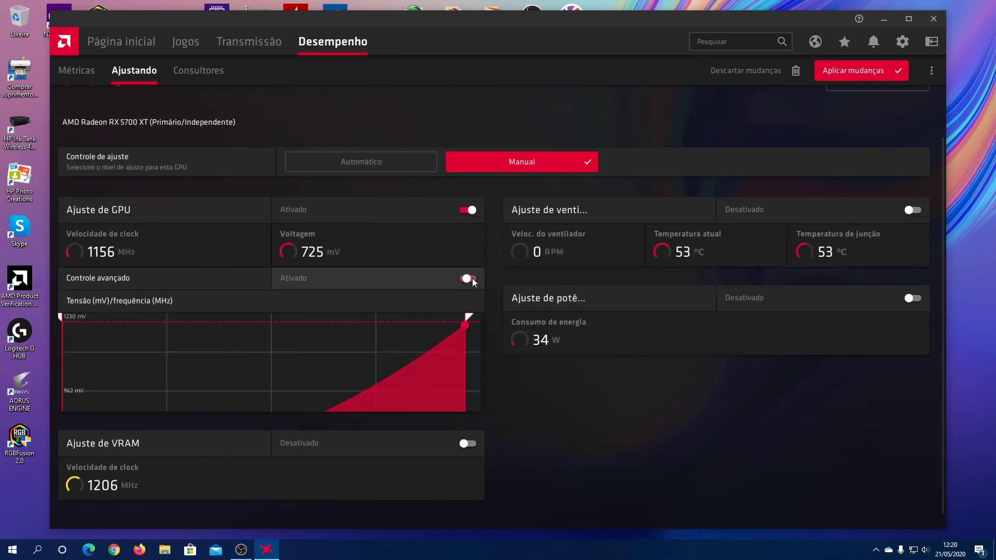
# Enable VRAM tuning with advanced control, try a maximum frequency of 1900 MHz and return it to 1750 MHz
pyautogui.scroll(-3, 355, 396)
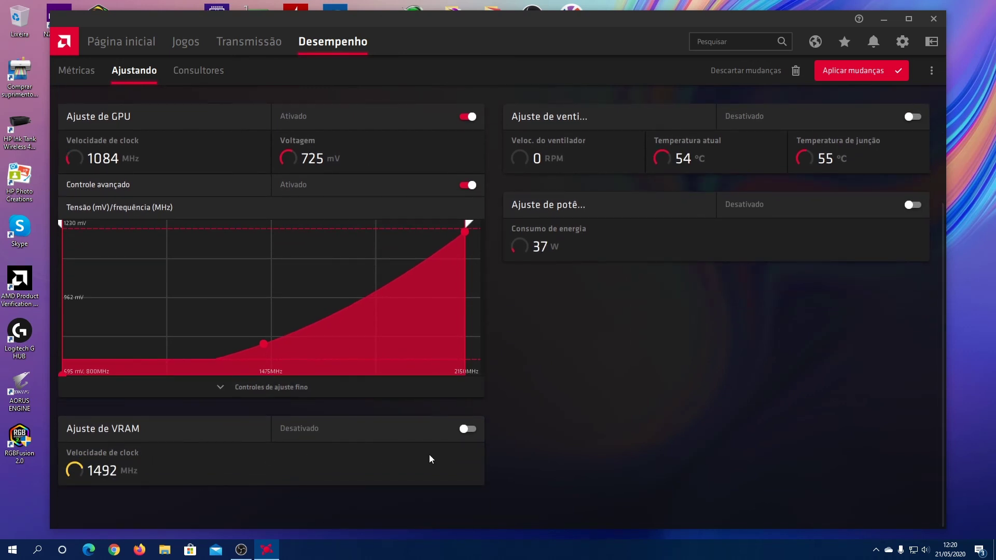
pyautogui.click(402, 428)
pyautogui.scroll(-1, 584, 388)
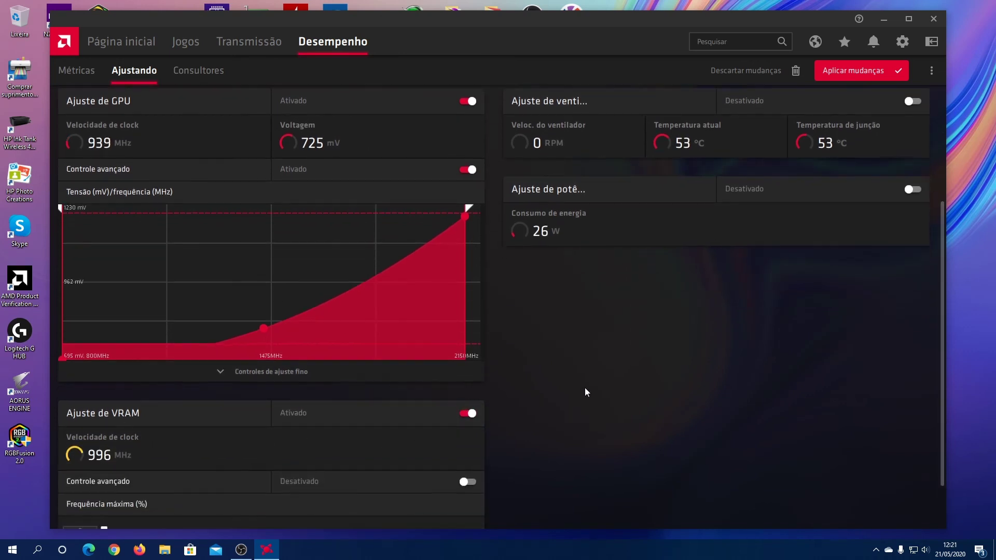
pyautogui.scroll(-2, 584, 388)
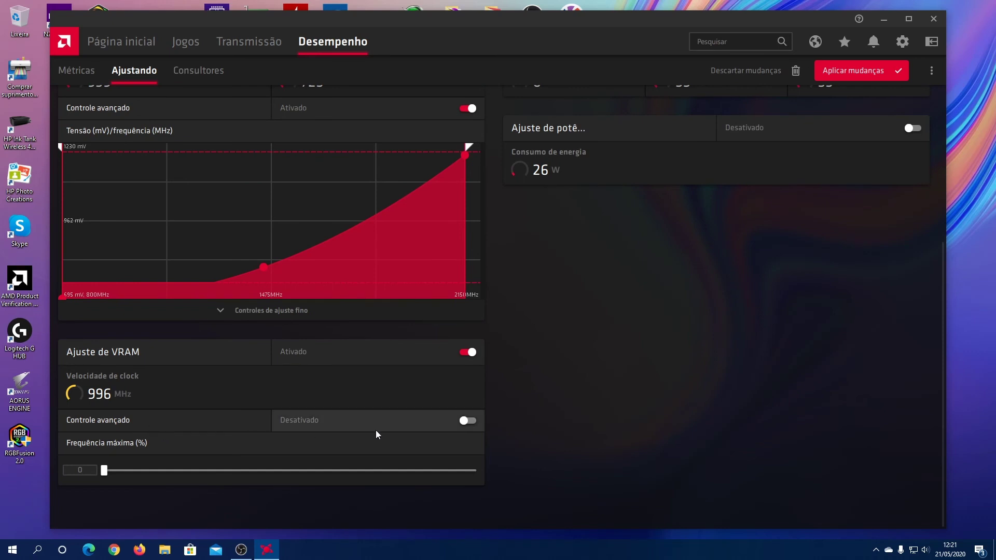
pyautogui.click(400, 419)
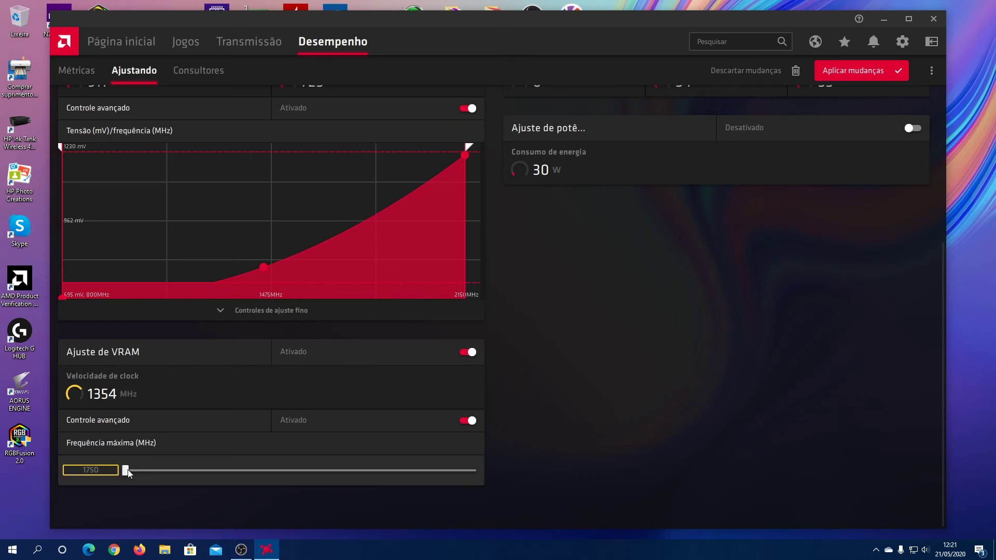
pyautogui.moveTo(128, 469); pyautogui.dragTo(490, 490)
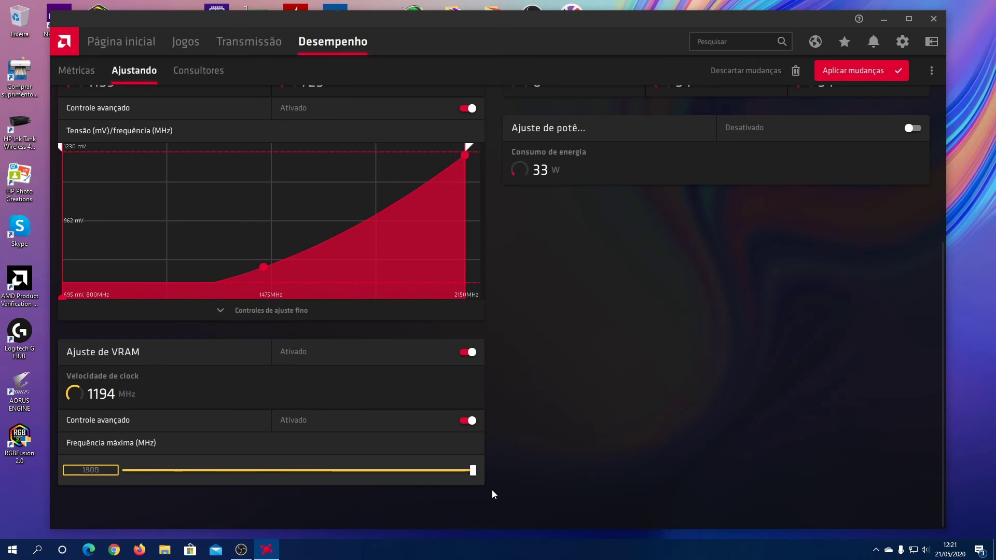
pyautogui.moveTo(492, 489); pyautogui.dragTo(108, 496)
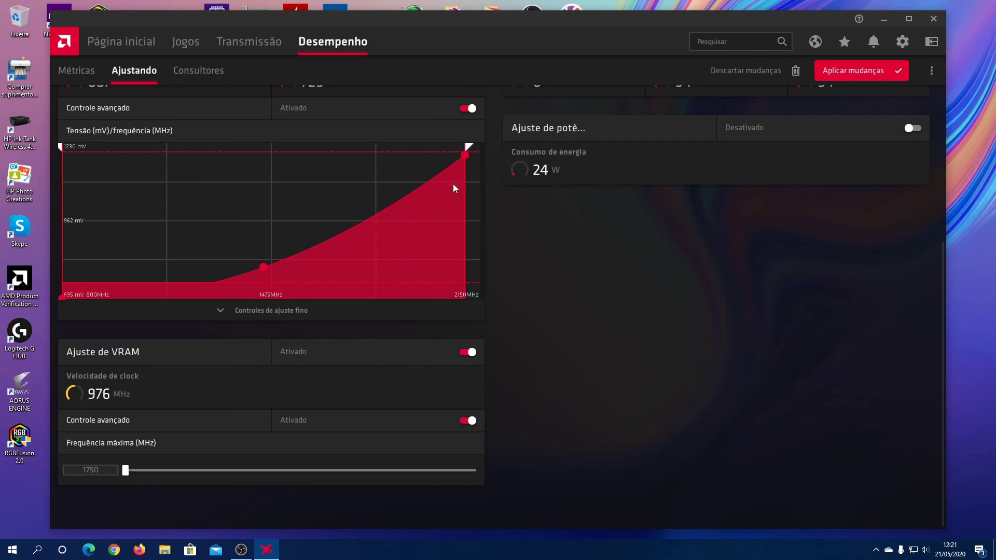
# Enable fan tuning together with its advanced control for the fan speed/temperature curve
pyautogui.scroll(1, 388, 323)
pyautogui.scroll(5, 390, 328)
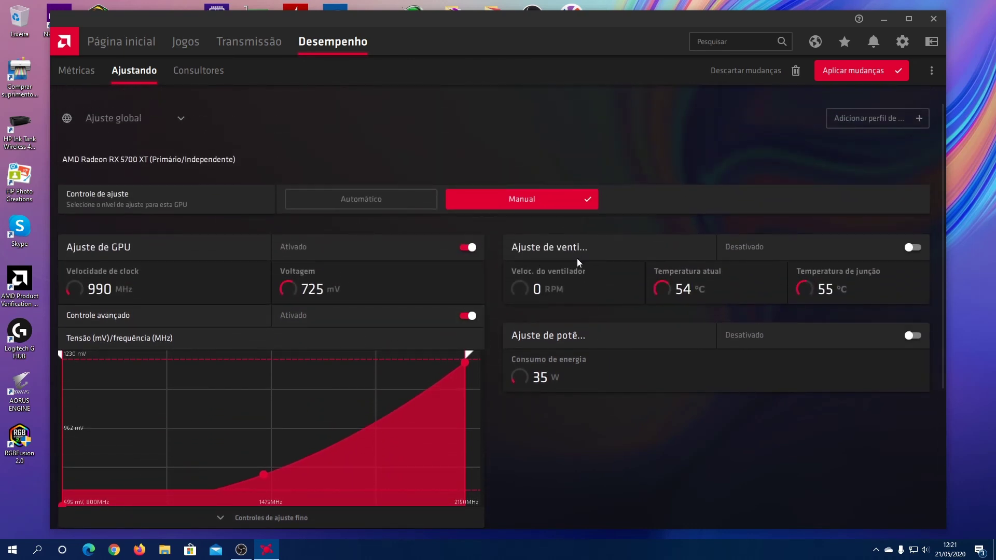
pyautogui.click(914, 247)
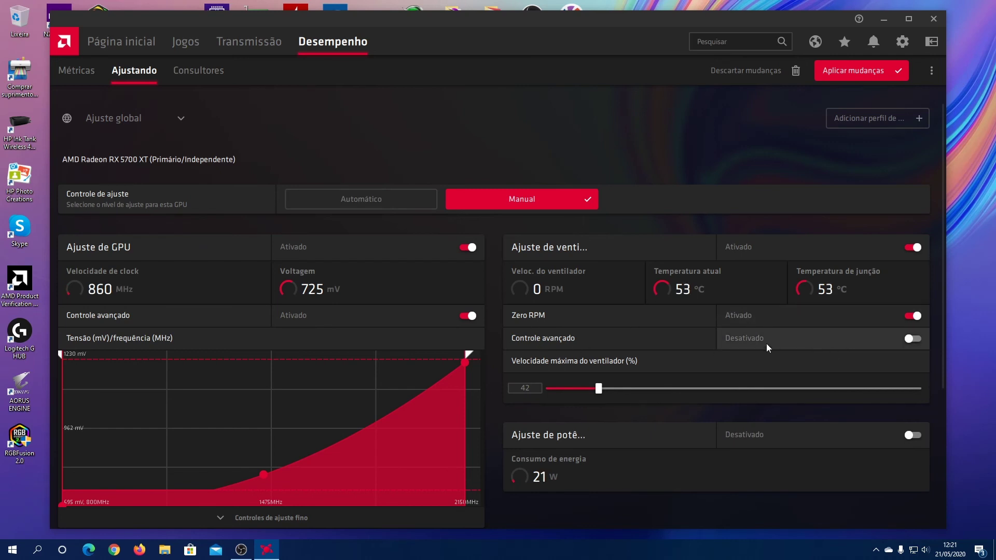
pyautogui.click(914, 339)
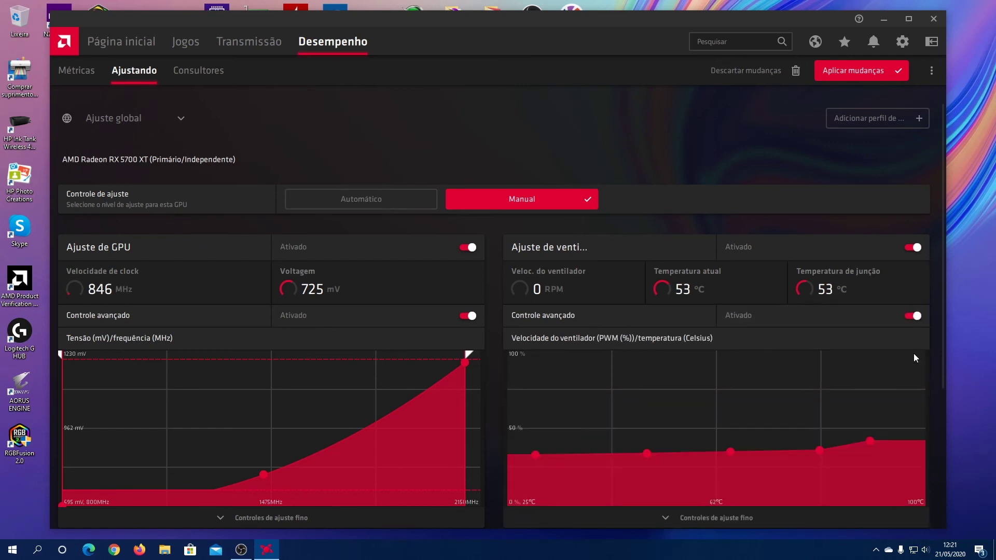
# Raise the fan curve to about 42% at 65 °C, 50% at 81 °C and 62% at 90 °C
pyautogui.scroll(-2, 803, 382)
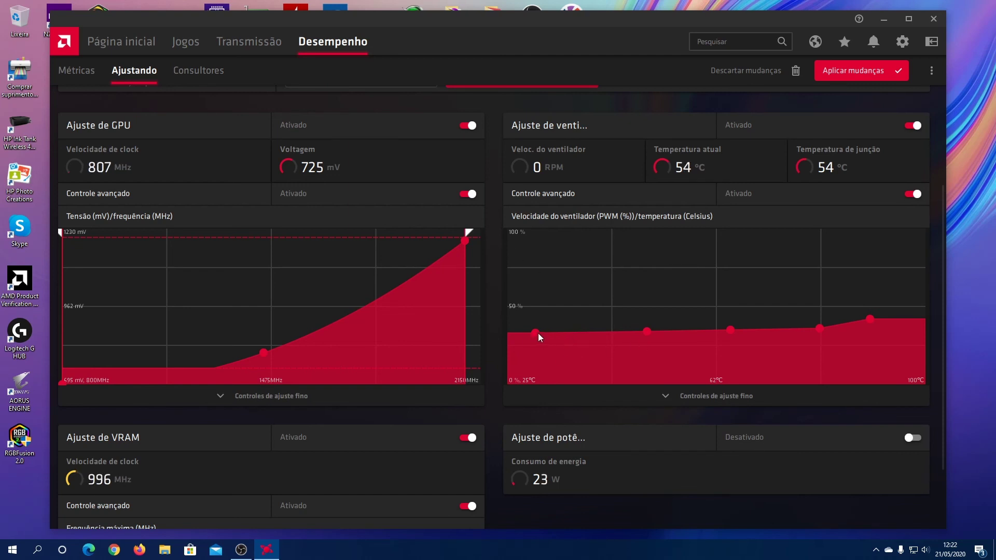
pyautogui.moveTo(730, 329); pyautogui.dragTo(729, 317)
pyautogui.moveTo(820, 318); pyautogui.dragTo(873, 288)
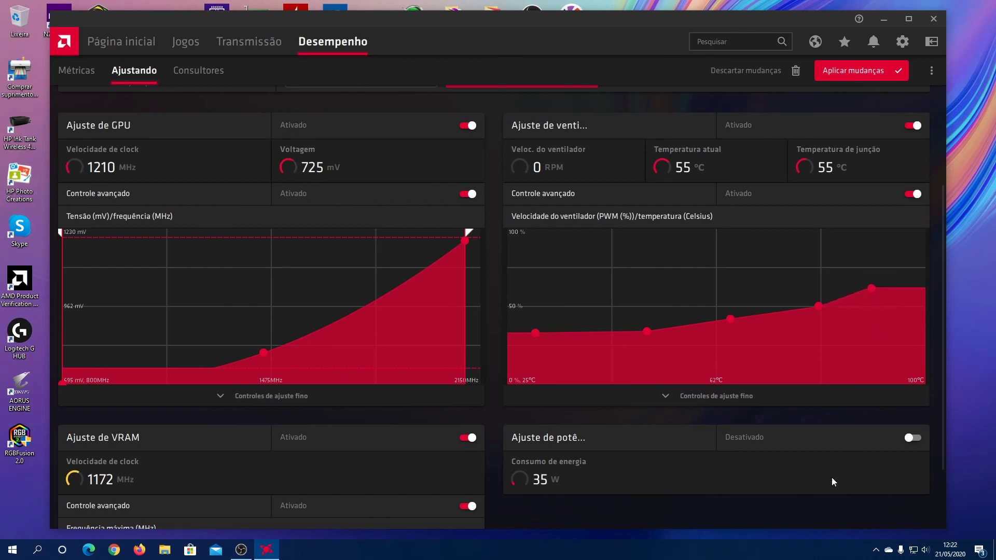
# Enable power tuning and raise the power limit to 50%
pyautogui.click(911, 437)
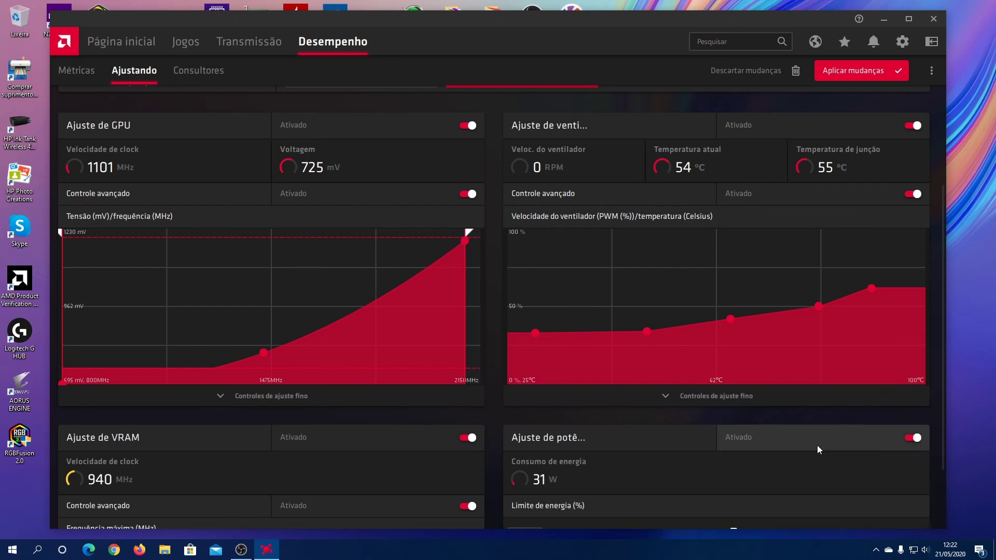
pyautogui.scroll(-2, 817, 445)
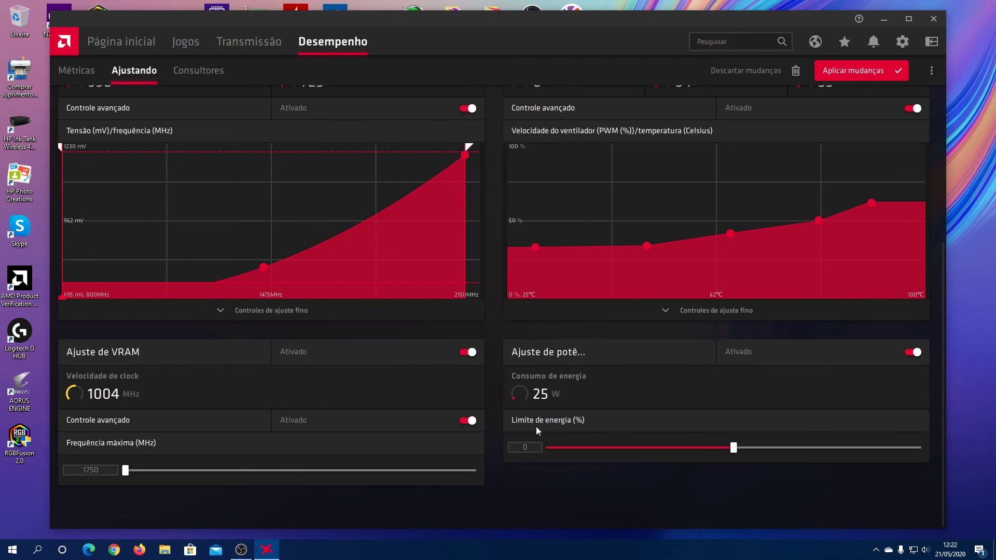
pyautogui.moveTo(733, 447); pyautogui.dragTo(955, 476)
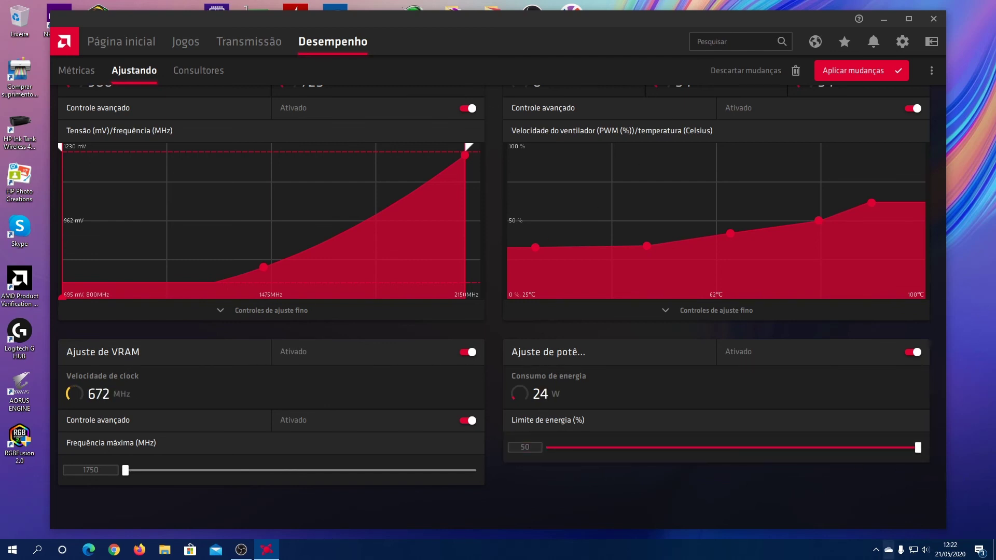